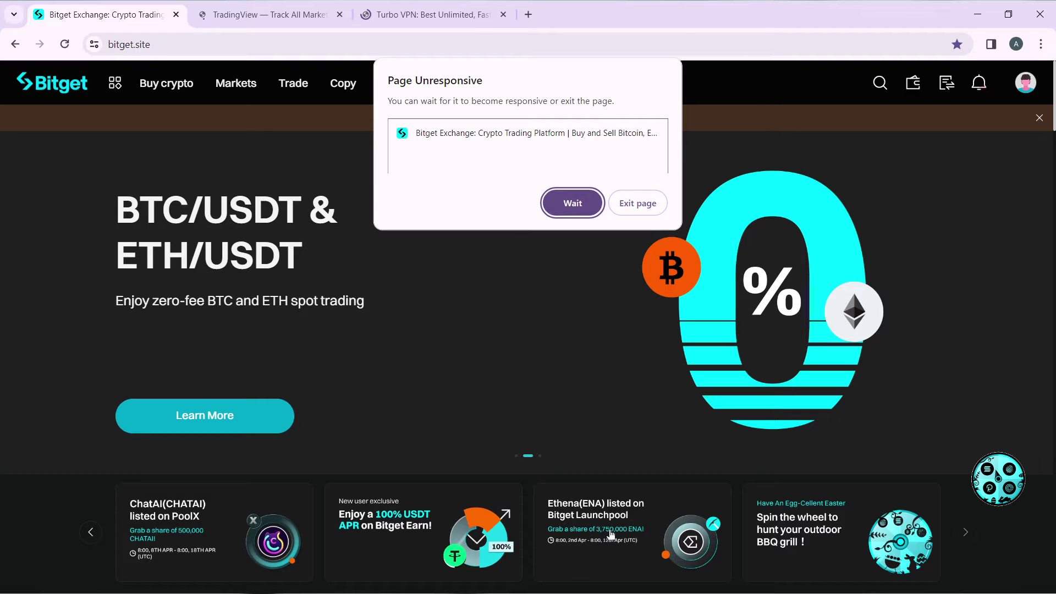
Step: Keep waiting for the unresponsive Bitget page and open the account's API keys page
left_click(577, 203)
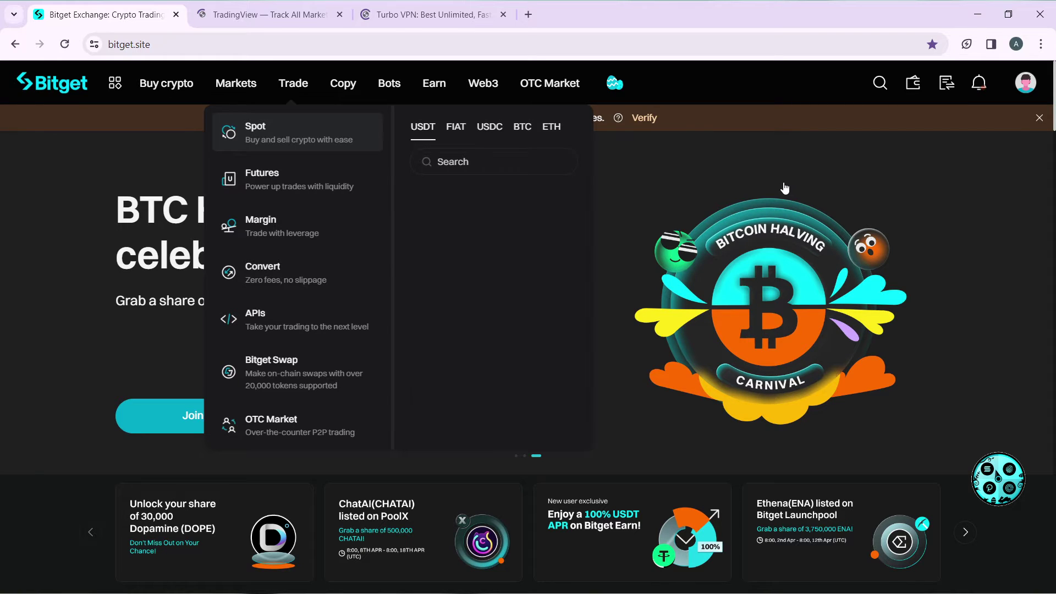
left_click(1026, 85)
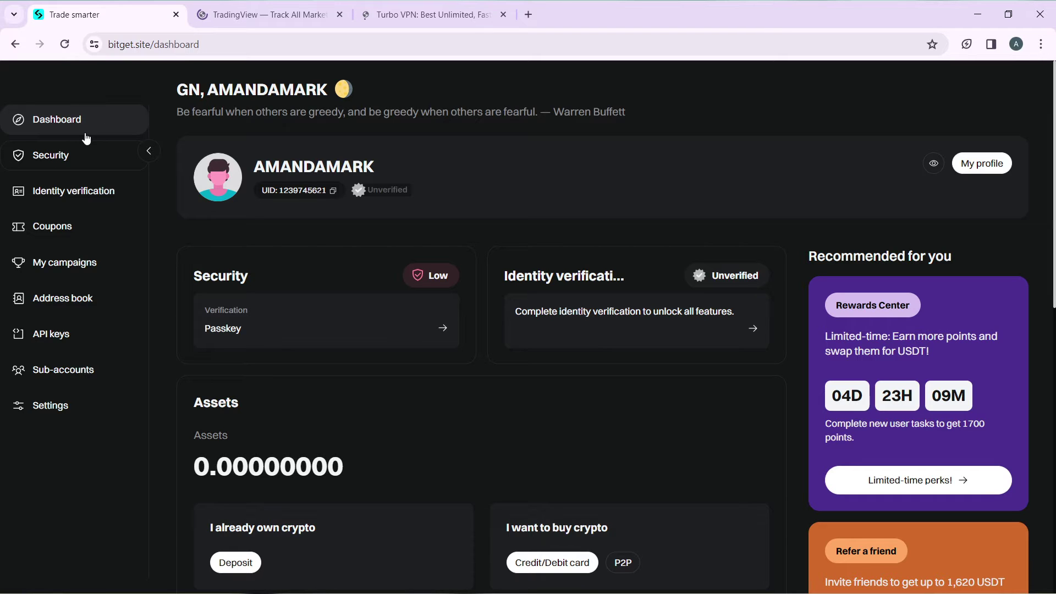
left_click(53, 334)
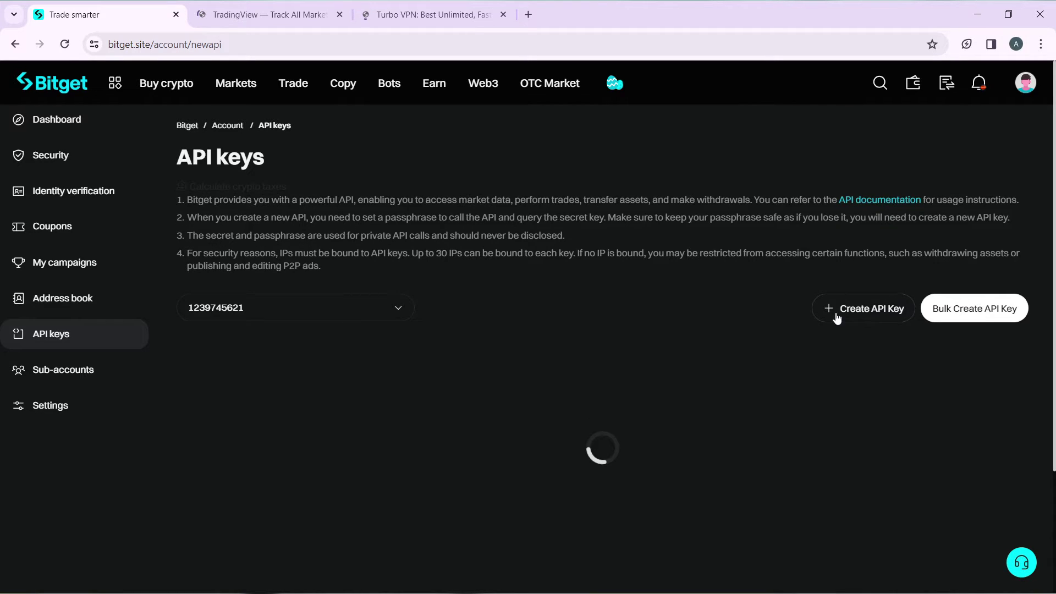
Step: Agree to Bitget's API Keys Terms & Conditions and start creating an API key for the main account
left_click(867, 315)
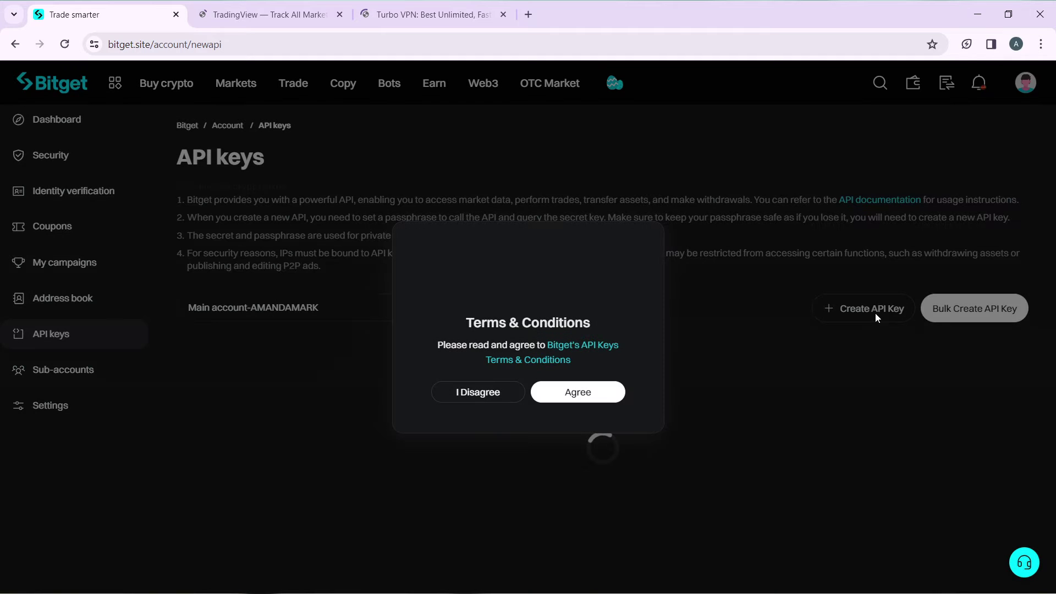
left_click(578, 400)
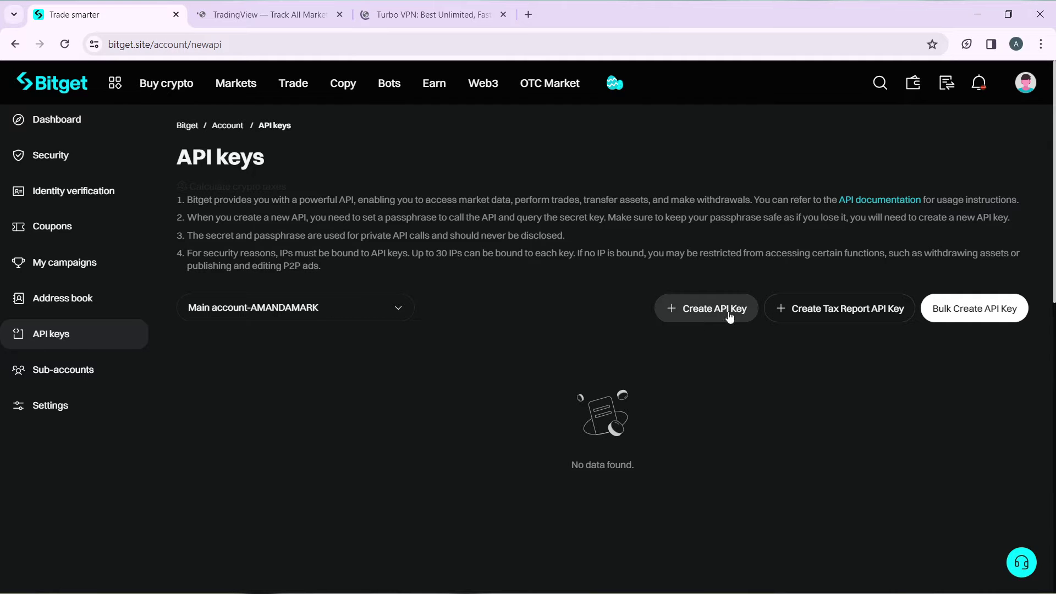
left_click(692, 314)
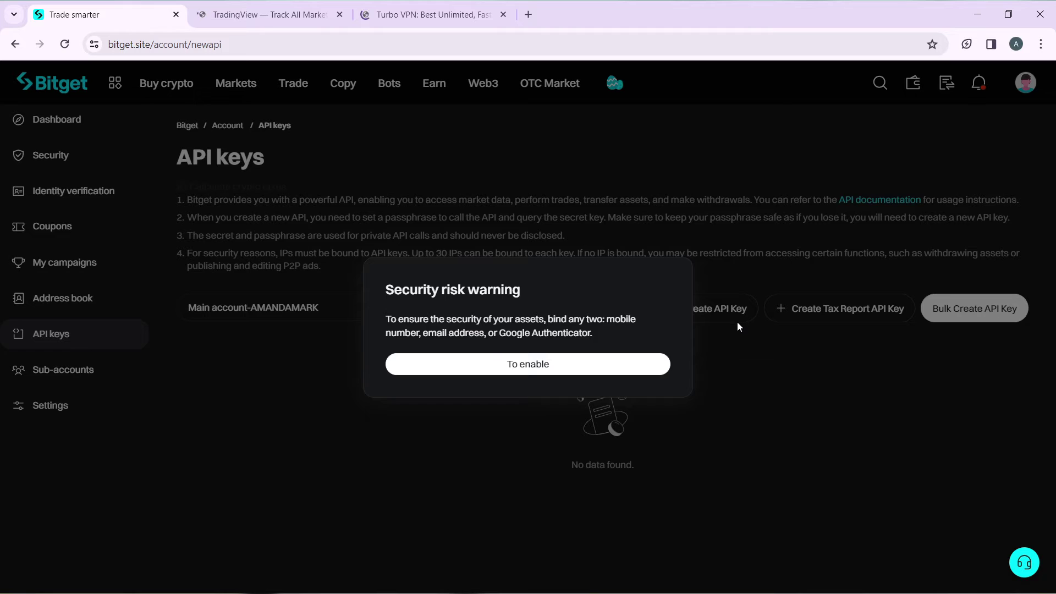
Step: Switch to TradingView and look through its Brokers page
left_click(264, 14)
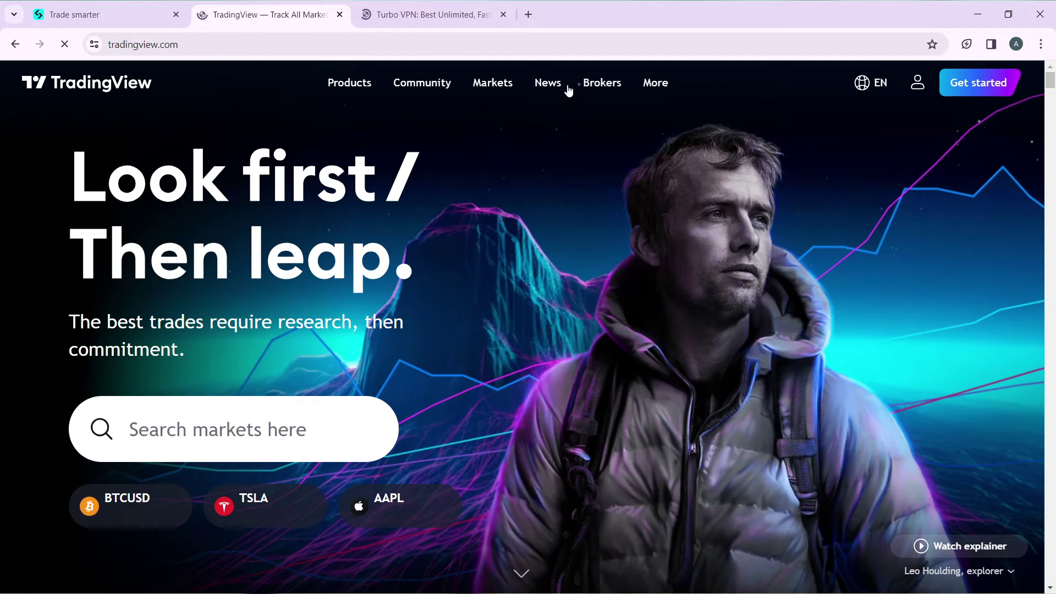
left_click(604, 88)
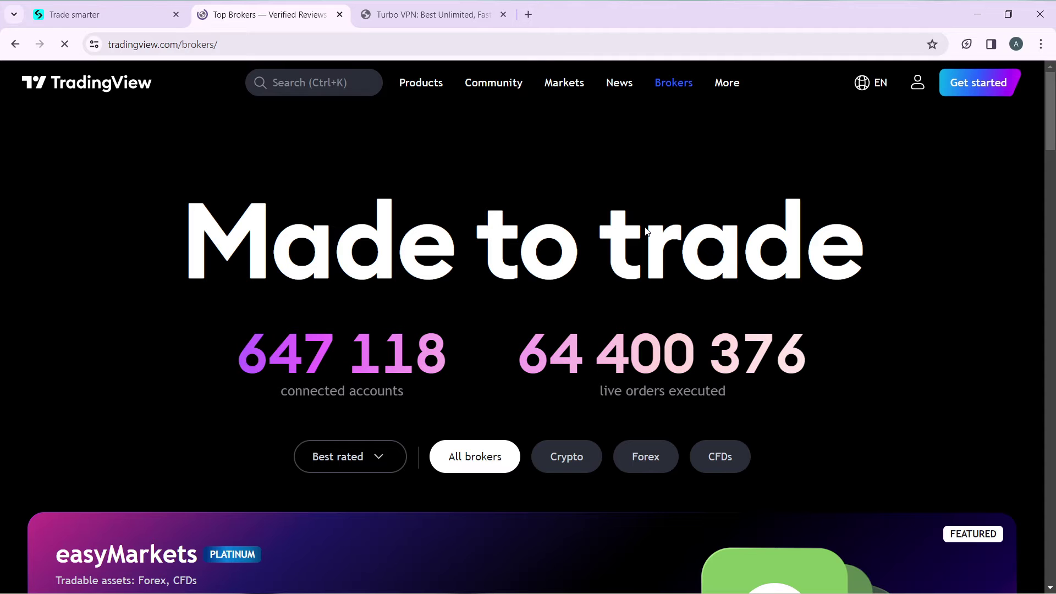
scroll(624, 146, "down", 6)
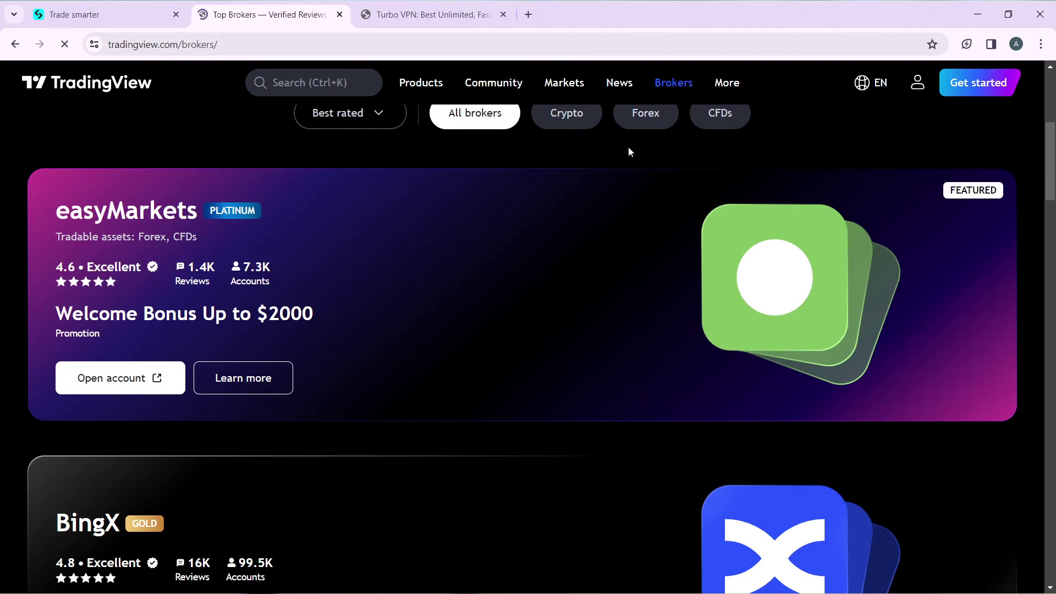
scroll(630, 151, "down", 8)
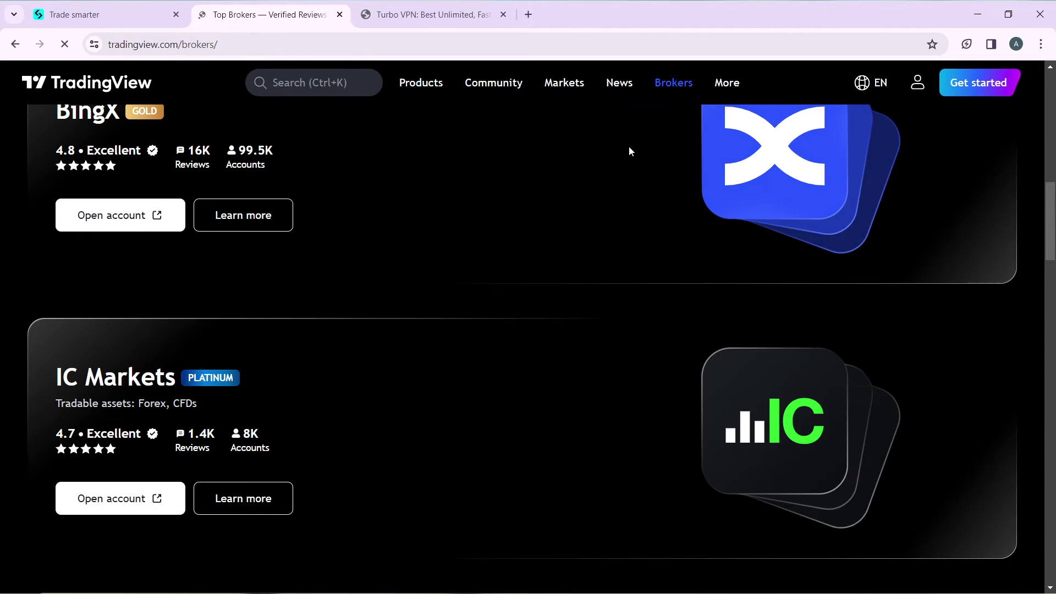
scroll(631, 151, "up", 5)
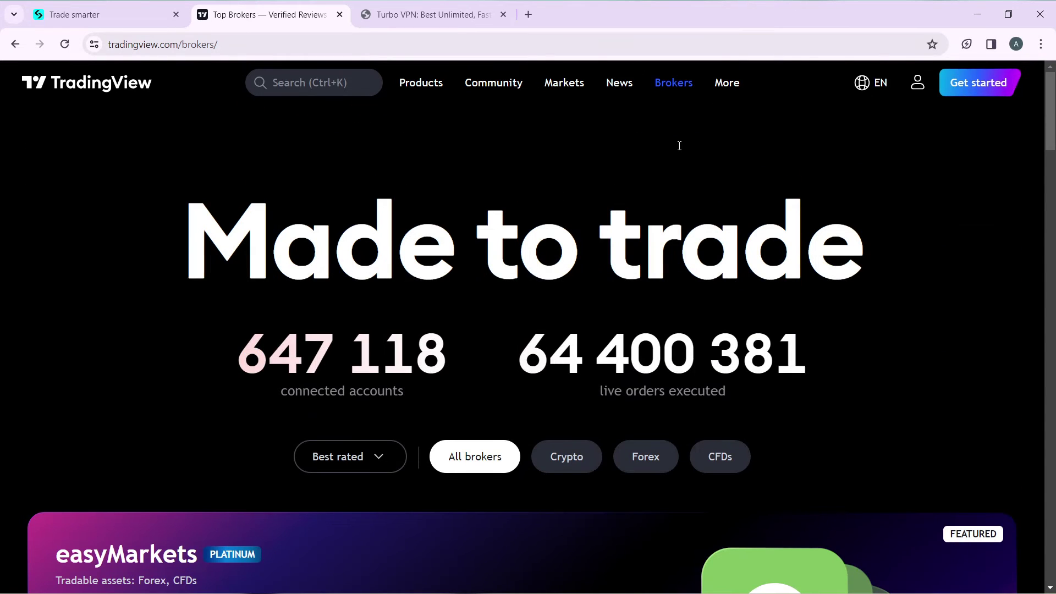
left_click(672, 83)
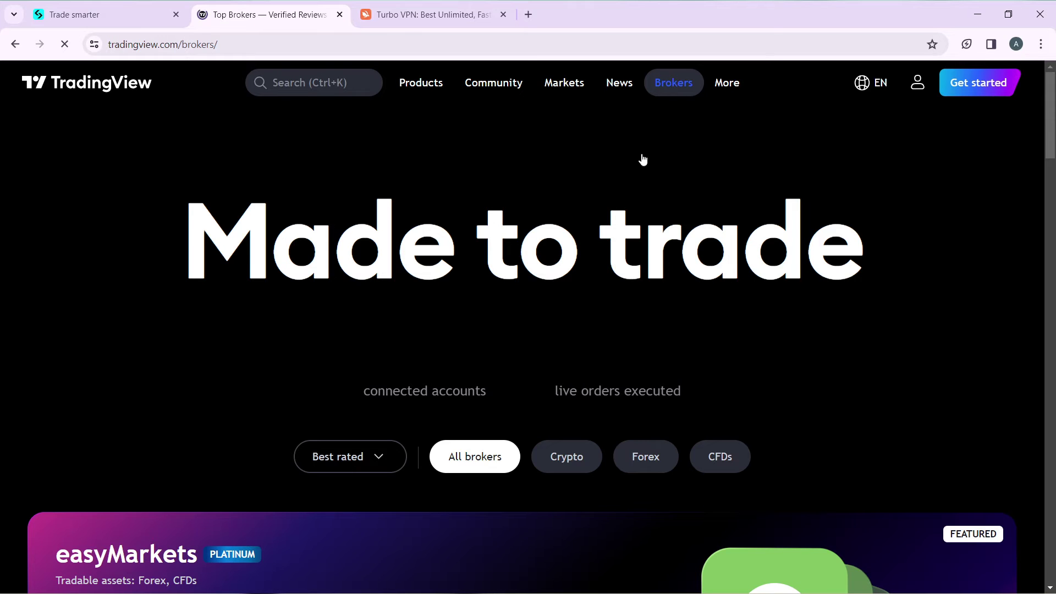
Step: Open the OKX broker page and start trading from it to bring up the chart's broker selection
mouse_move(691, 72)
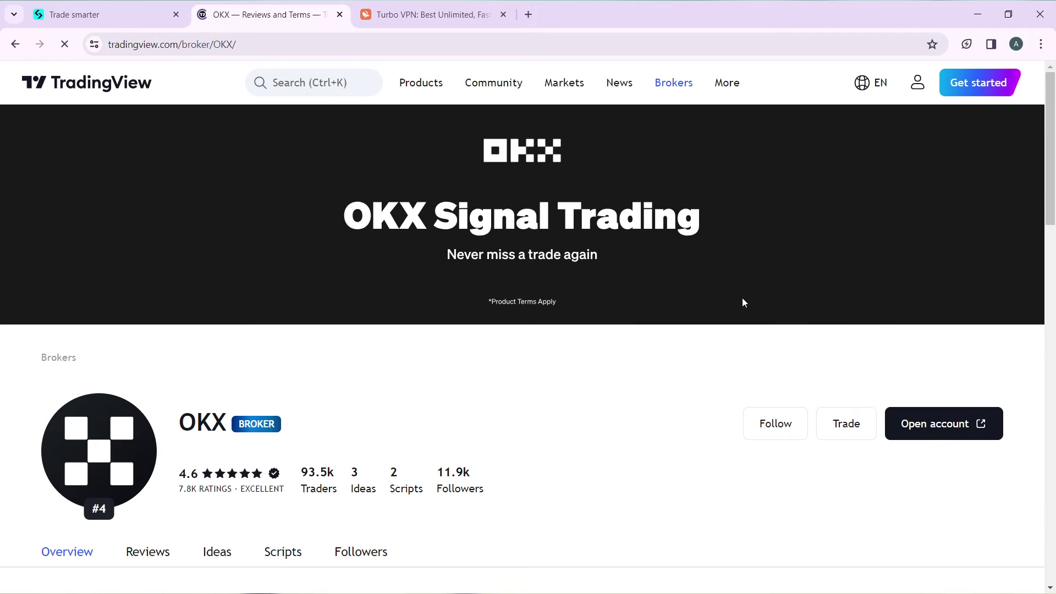
scroll(737, 313, "down", 2)
scroll(733, 321, "down", 2)
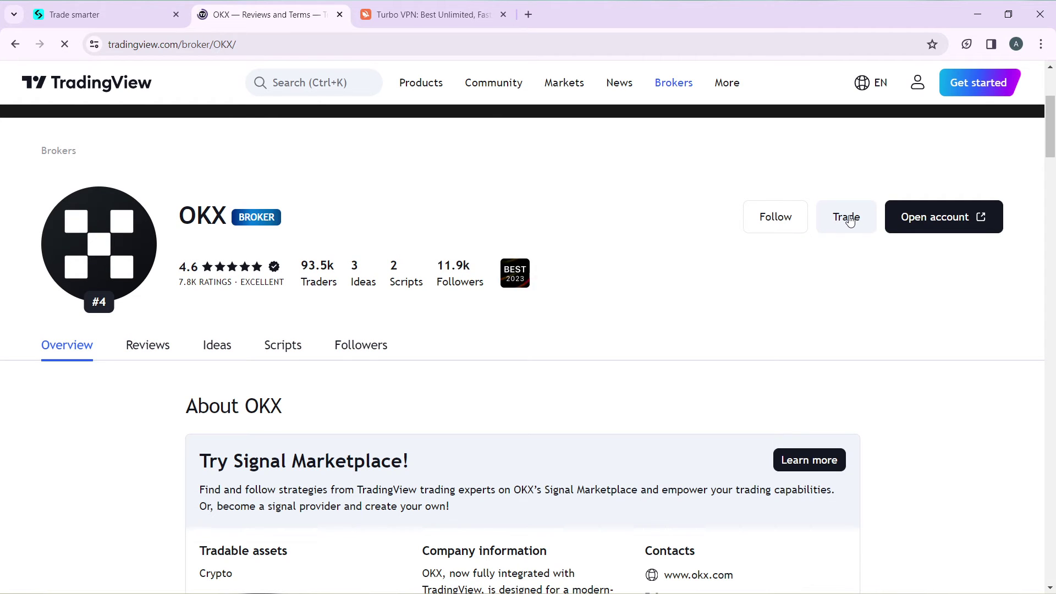
left_click(849, 219)
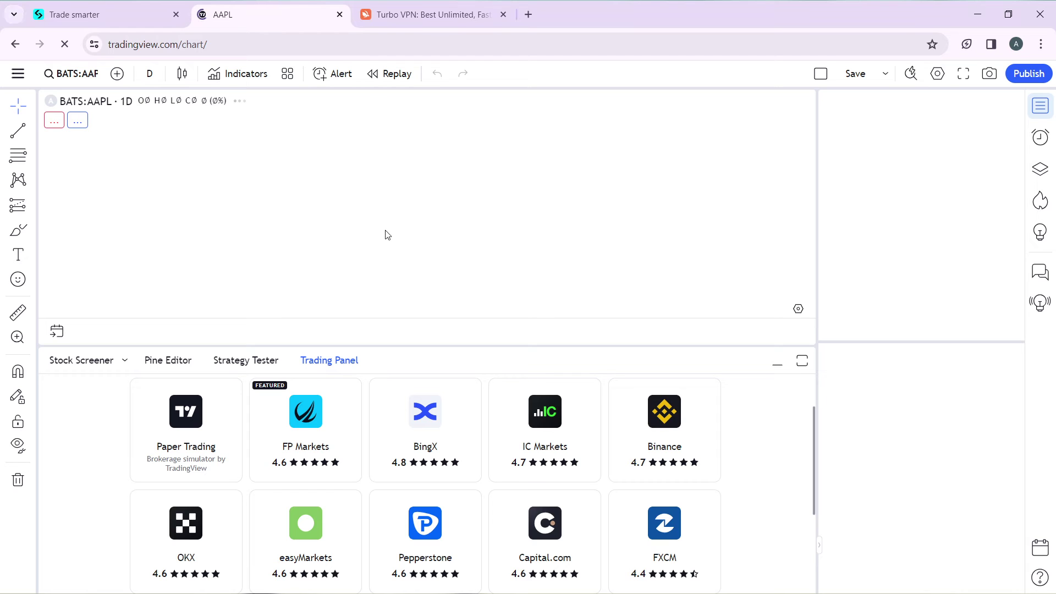
Step: Look through the brokers offered for trading on the chart and expand the list to all brokers
scroll(458, 469, "down", 3)
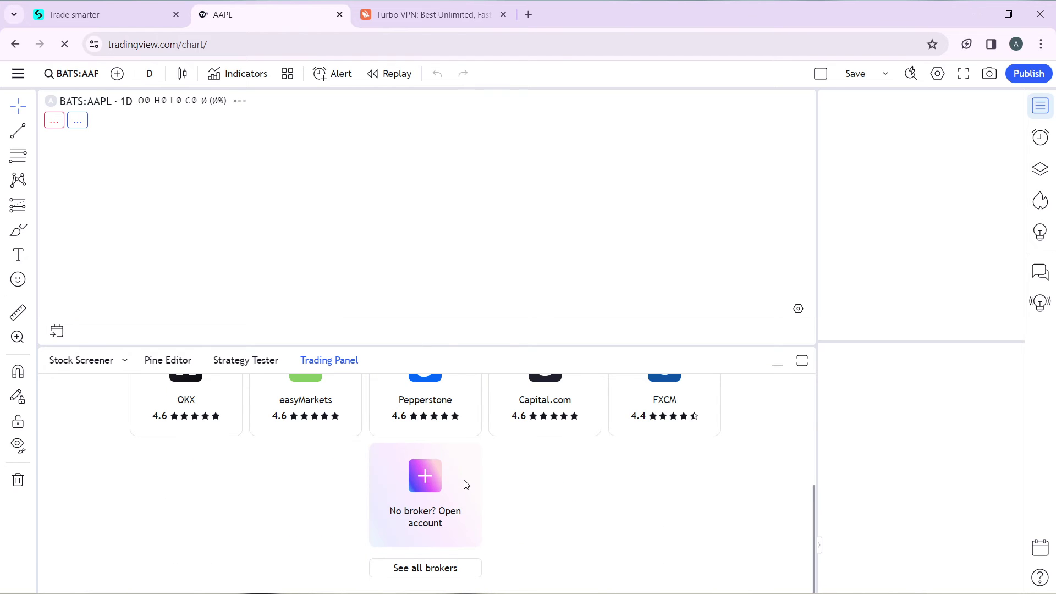
scroll(464, 478, "up", 5)
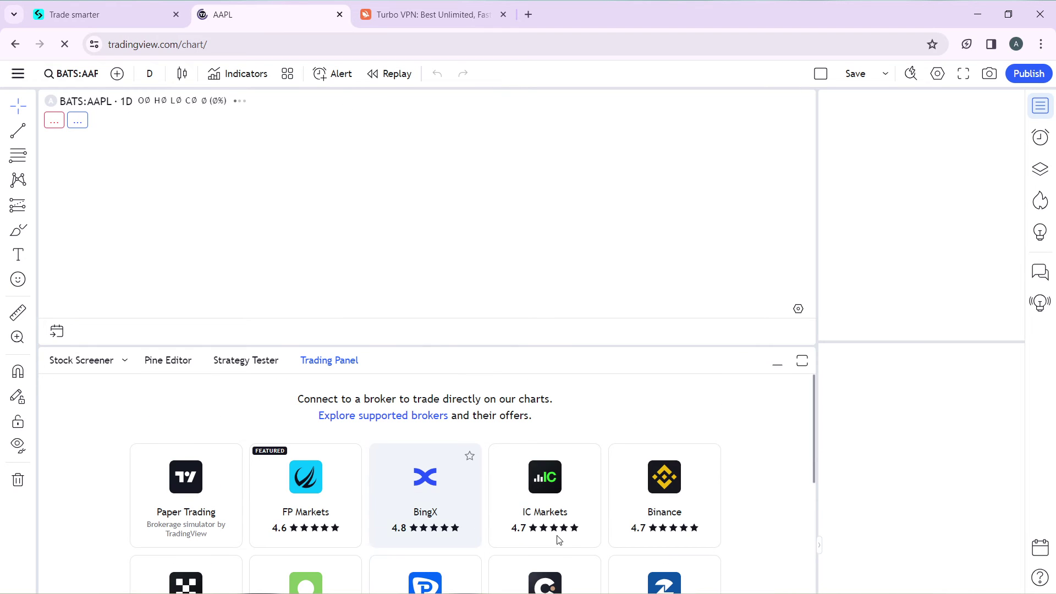
scroll(515, 554, "down", 1)
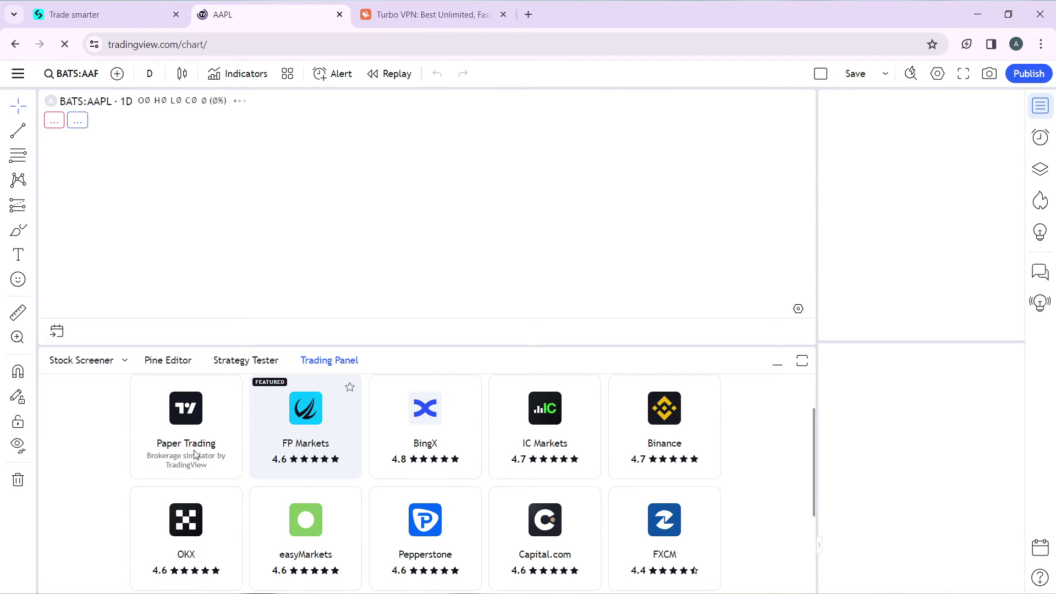
scroll(369, 489, "down", 2)
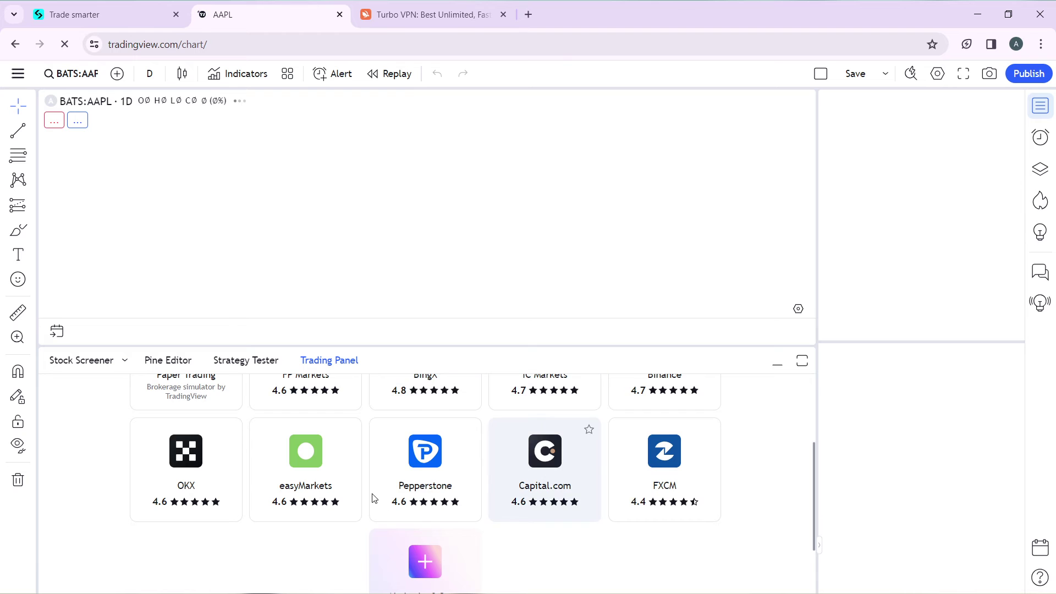
scroll(556, 424, "up", 3)
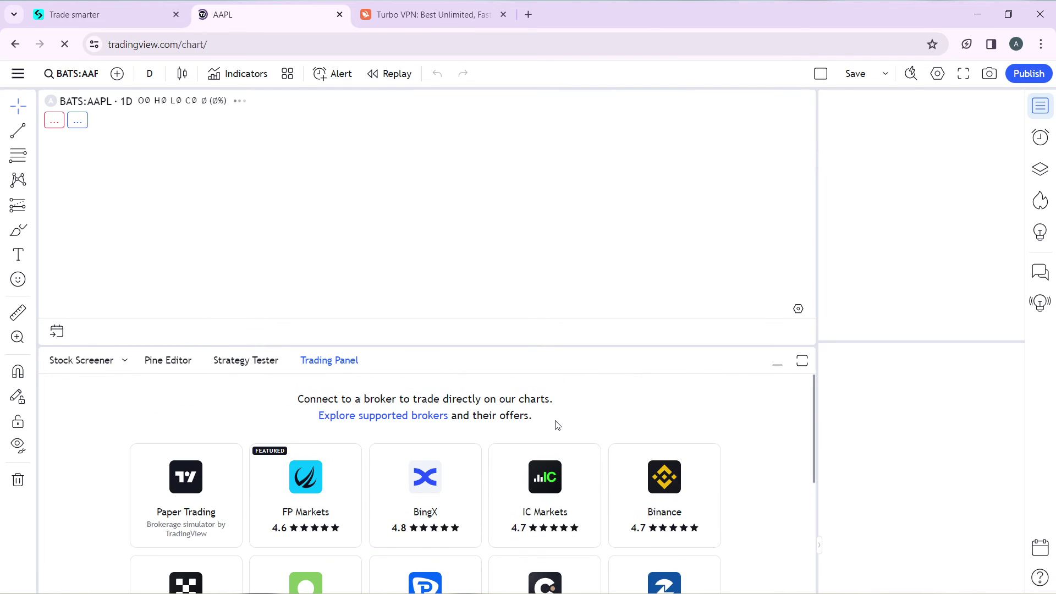
scroll(571, 480, "down", 2)
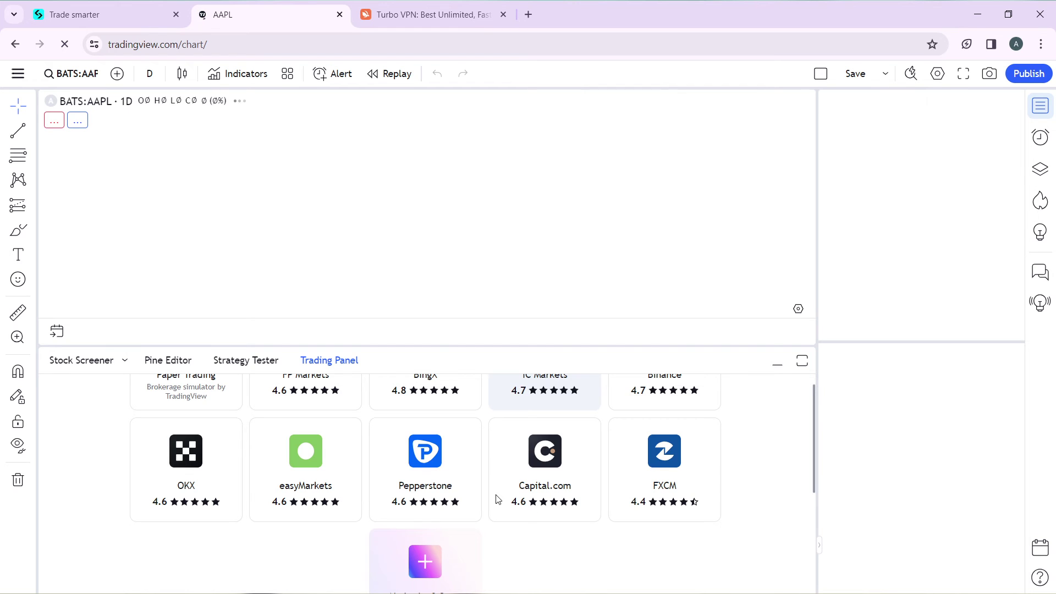
scroll(456, 504, "down", 2)
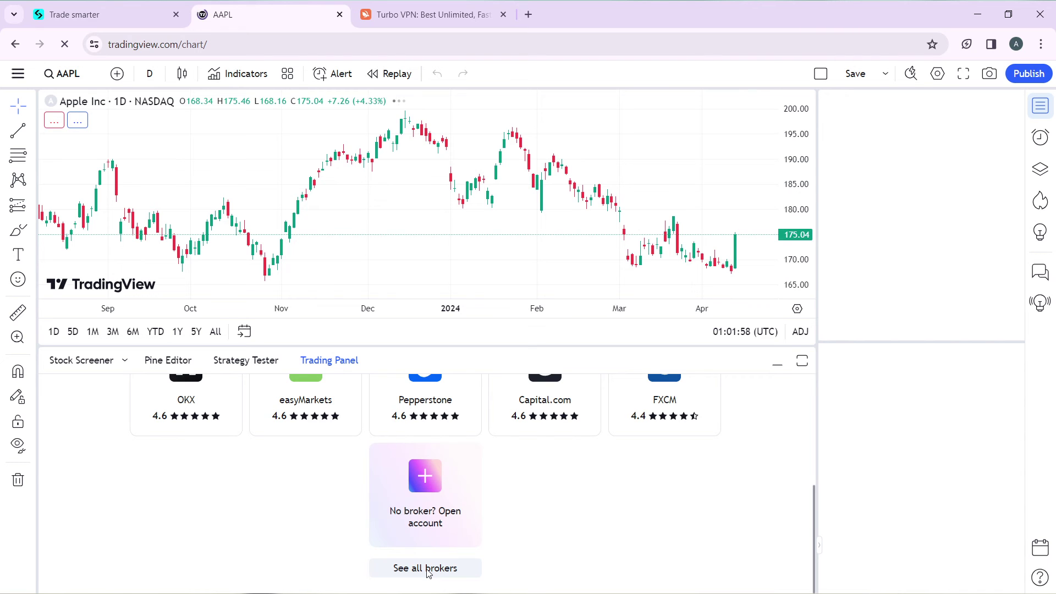
left_click(428, 572)
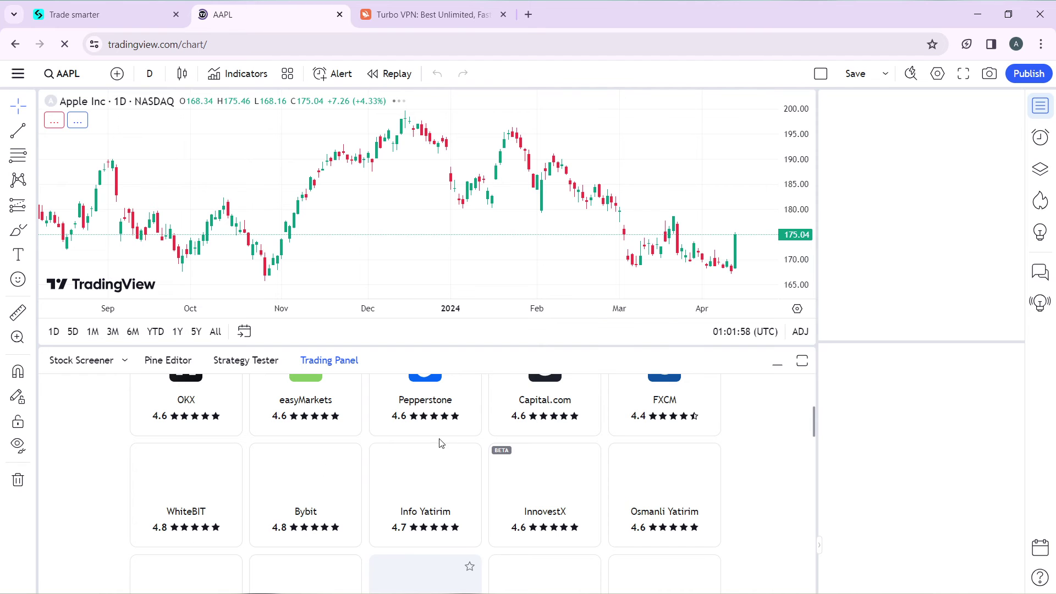
Step: Find Bitget in the full broker list, select it and choose to join TradingView for free
scroll(433, 450, "down", 7)
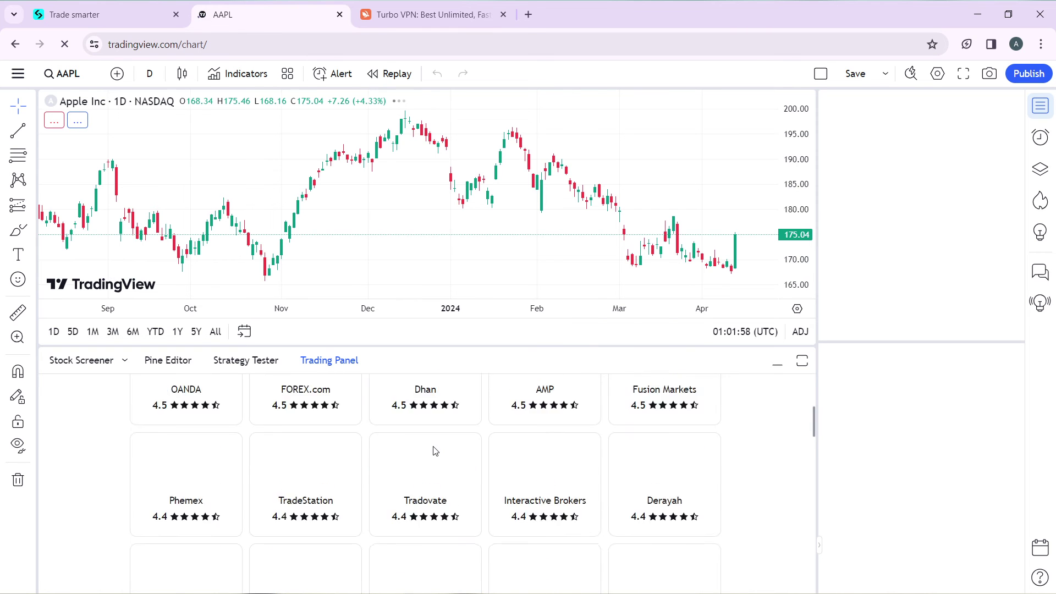
scroll(433, 450, "up", 5)
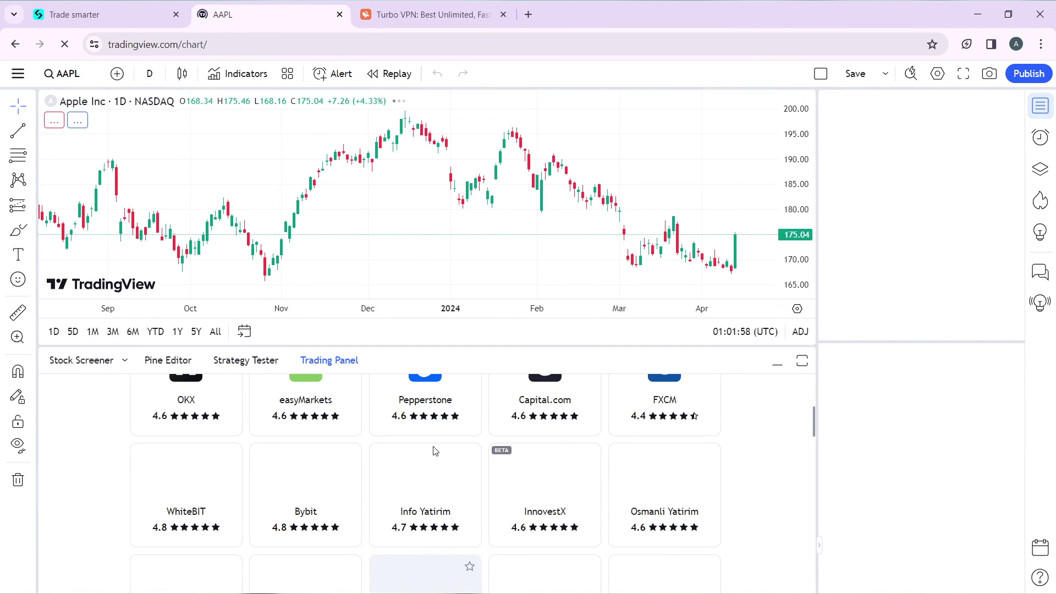
scroll(433, 450, "up", 4)
scroll(434, 450, "down", 3)
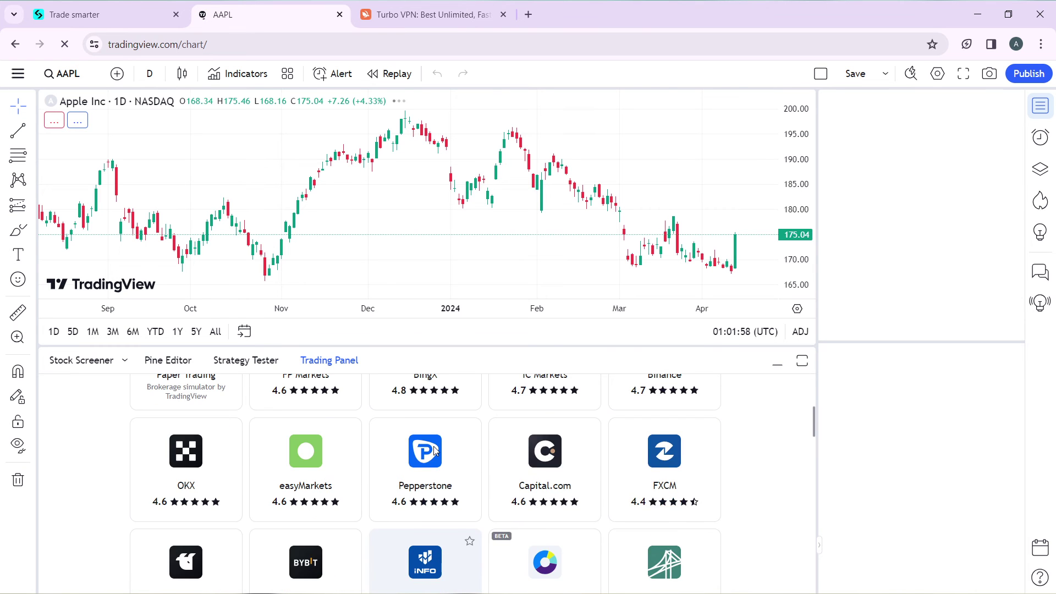
scroll(435, 451, "down", 2)
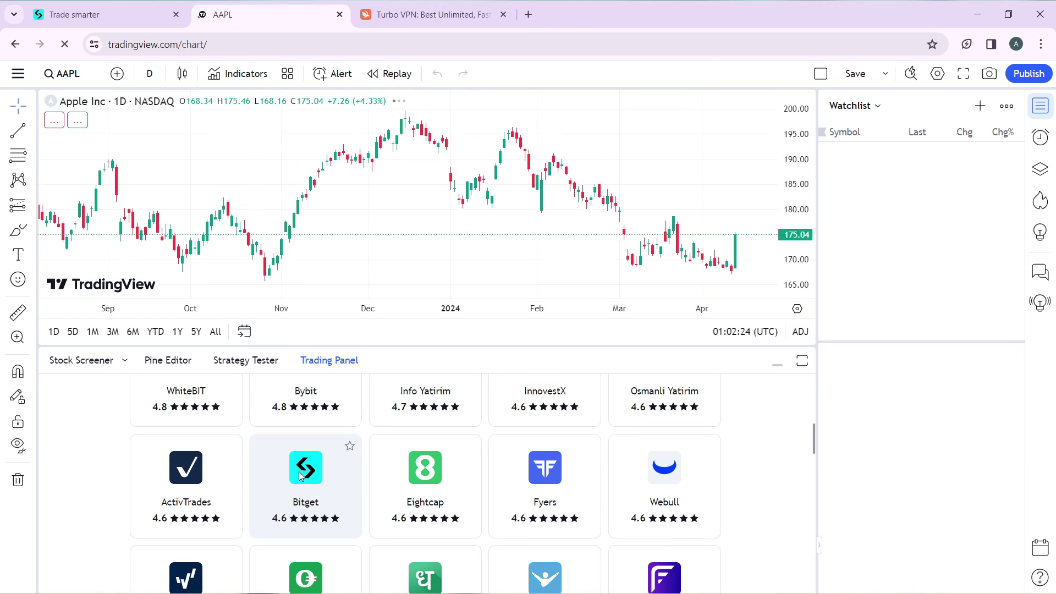
left_click(330, 476)
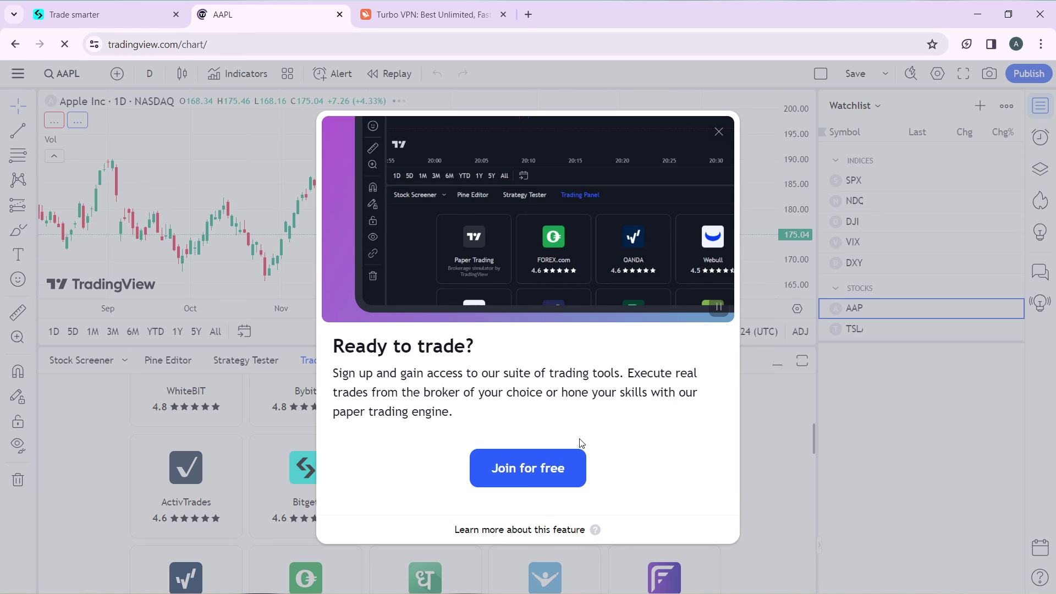
left_click(540, 472)
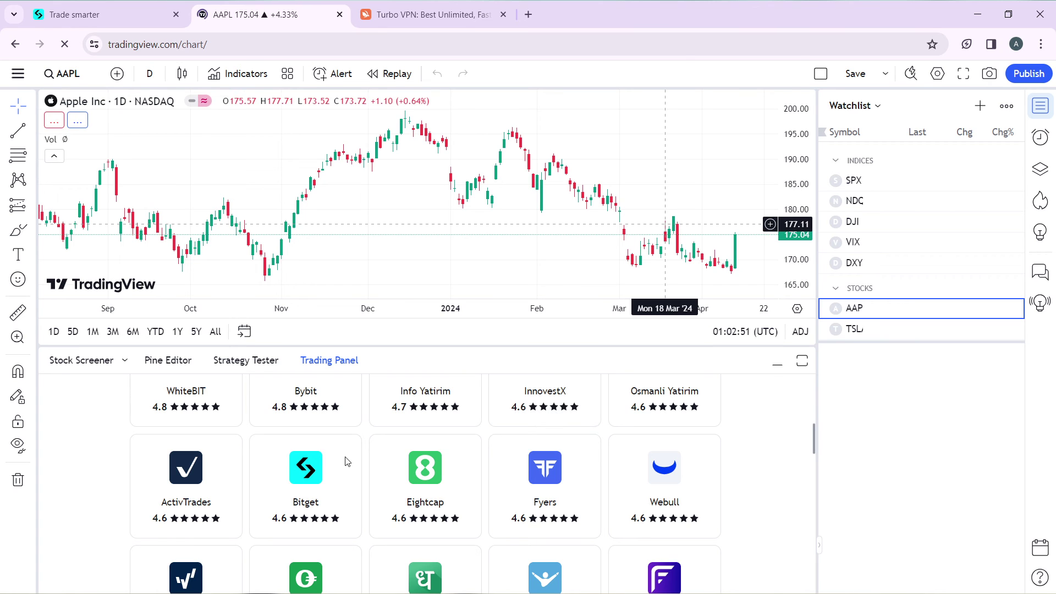
Step: Select Bitget again in the full broker list
scroll(325, 439, "down", 2)
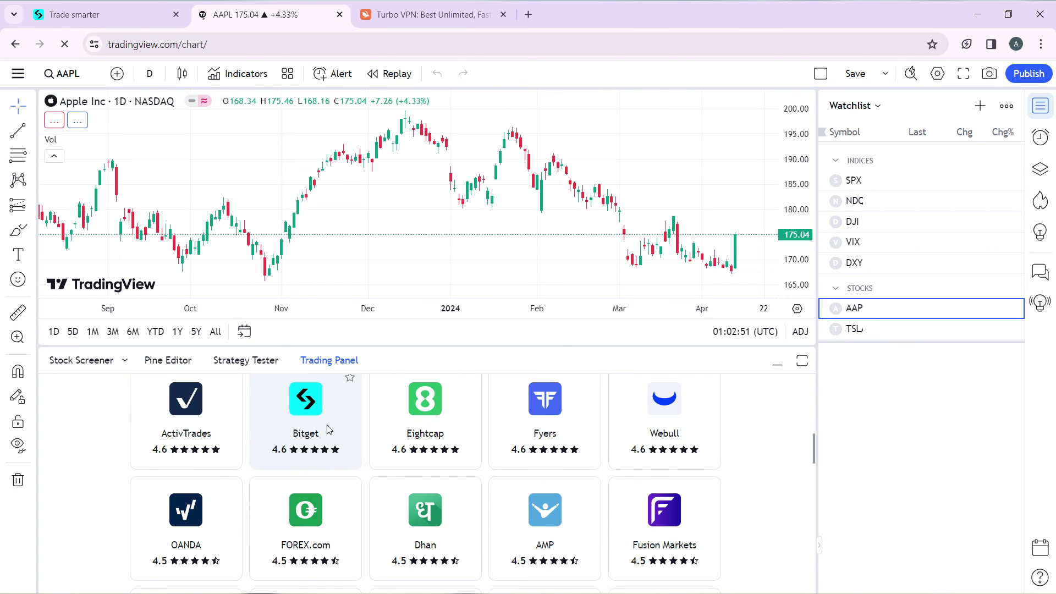
scroll(329, 429, "up", 3)
scroll(325, 445, "down", 1)
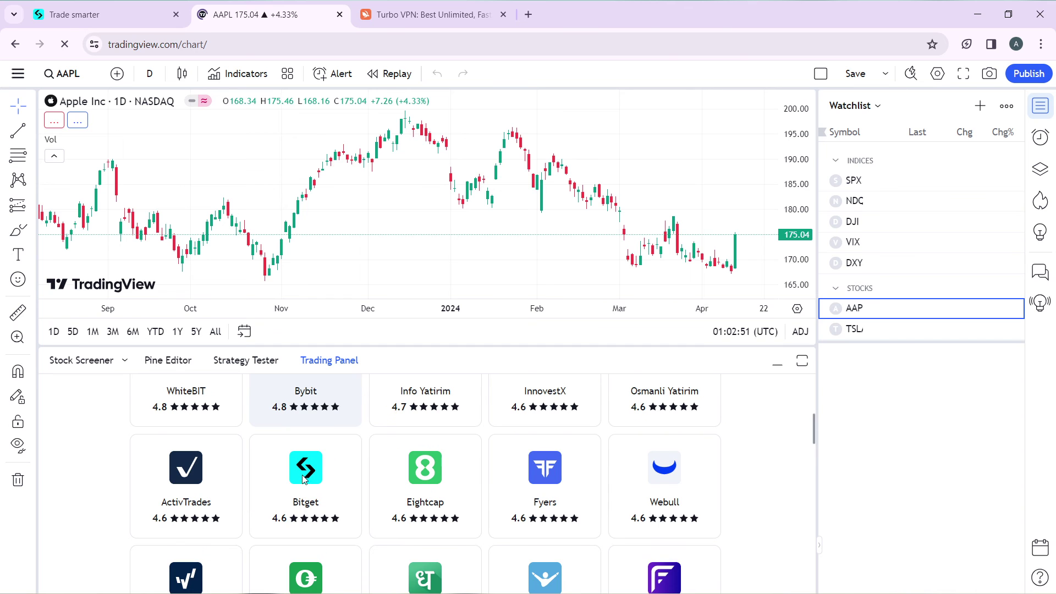
left_click(315, 485)
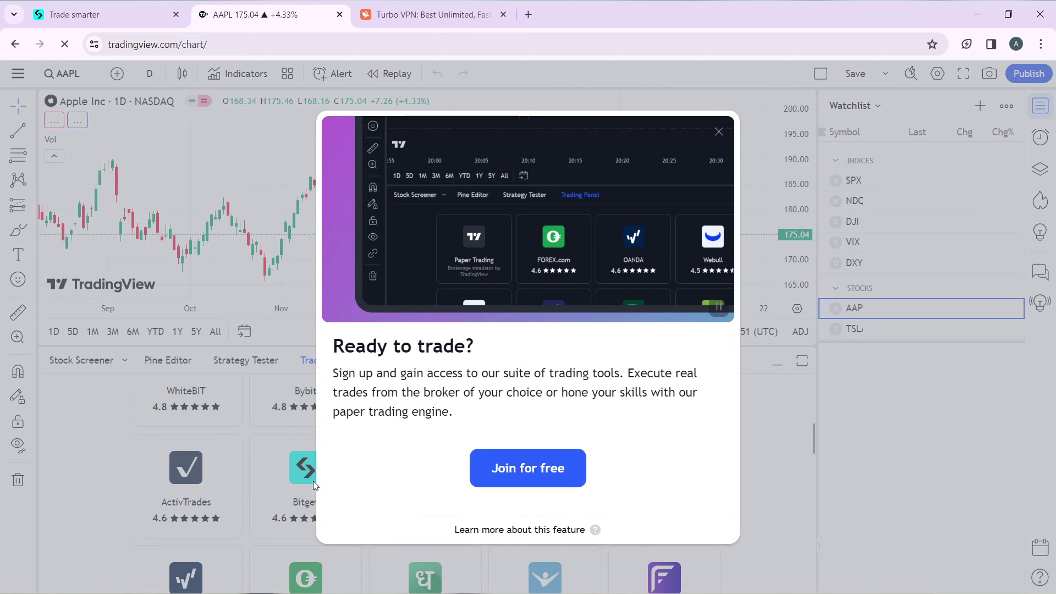